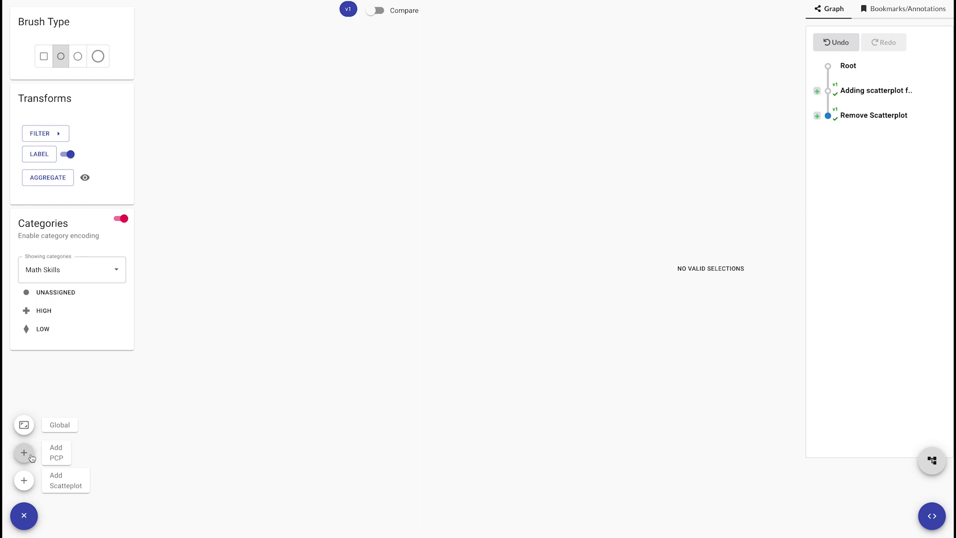
# Add a parallel-coordinates plot with CS, Math and Physics as its axes
pyautogui.click(31, 457)
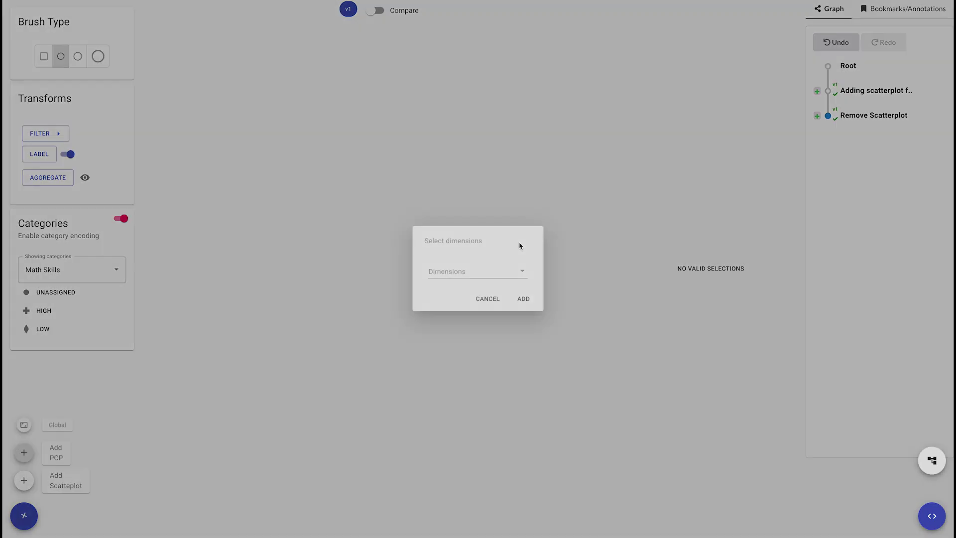
pyautogui.click(517, 275)
pyautogui.click(459, 284)
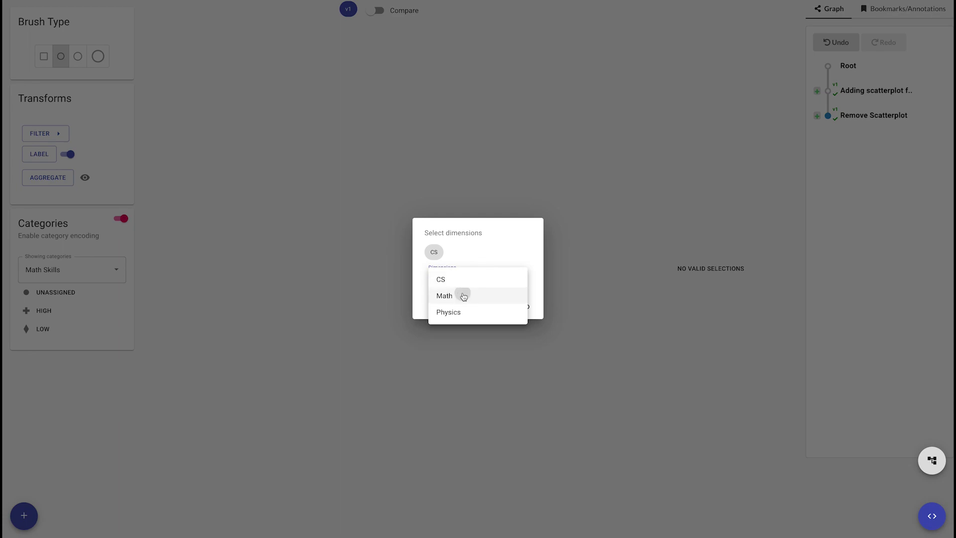
pyautogui.click(461, 295)
pyautogui.click(462, 312)
pyautogui.click(538, 306)
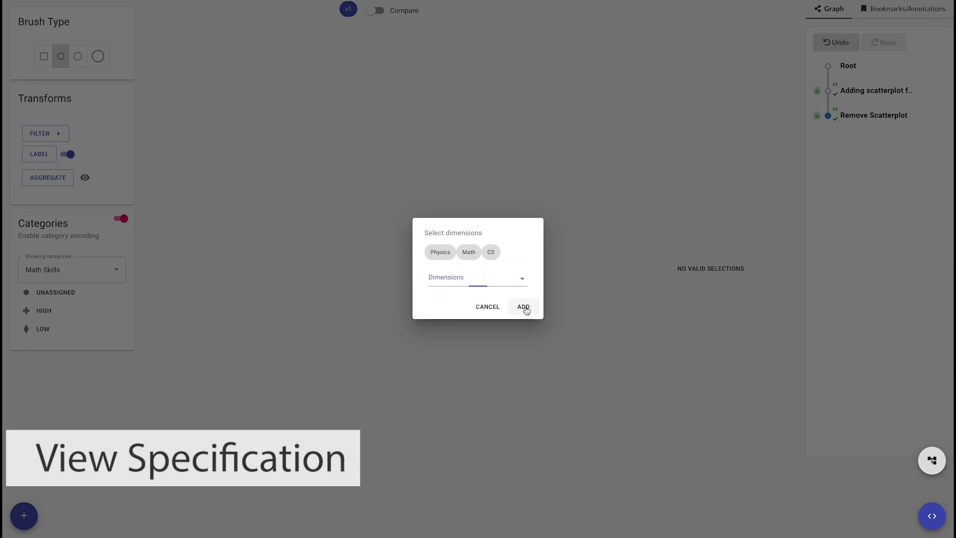
# Add a scatterplot with Math on the x axis and Physics on the y axis
pyautogui.click(523, 307)
pyautogui.moveTo(24, 516)
pyautogui.click(22, 482)
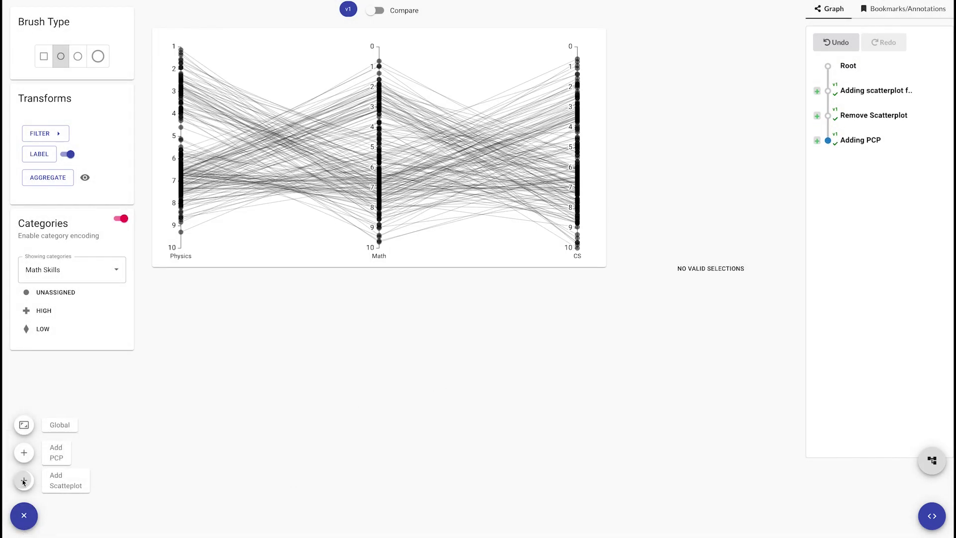
pyautogui.click(426, 268)
pyautogui.click(429, 290)
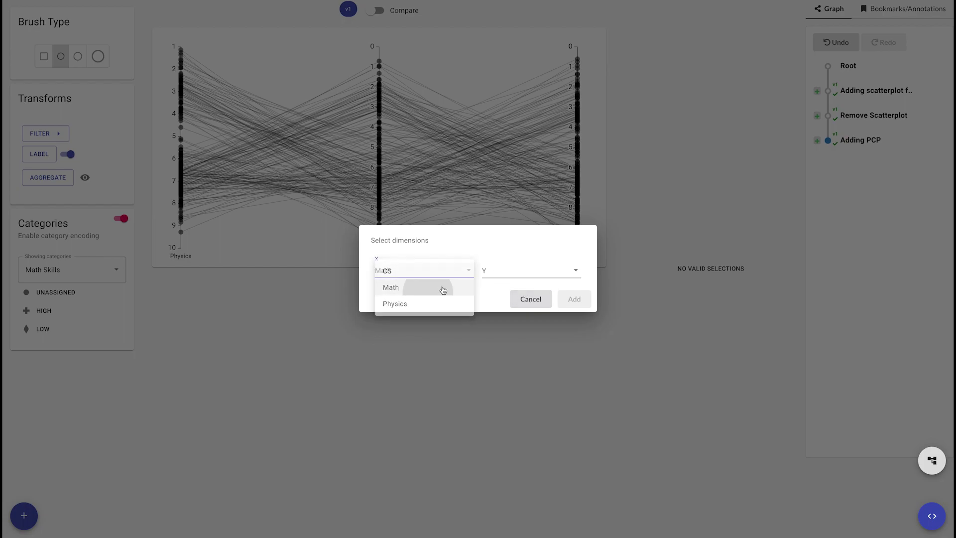
pyautogui.click(527, 271)
pyautogui.click(516, 305)
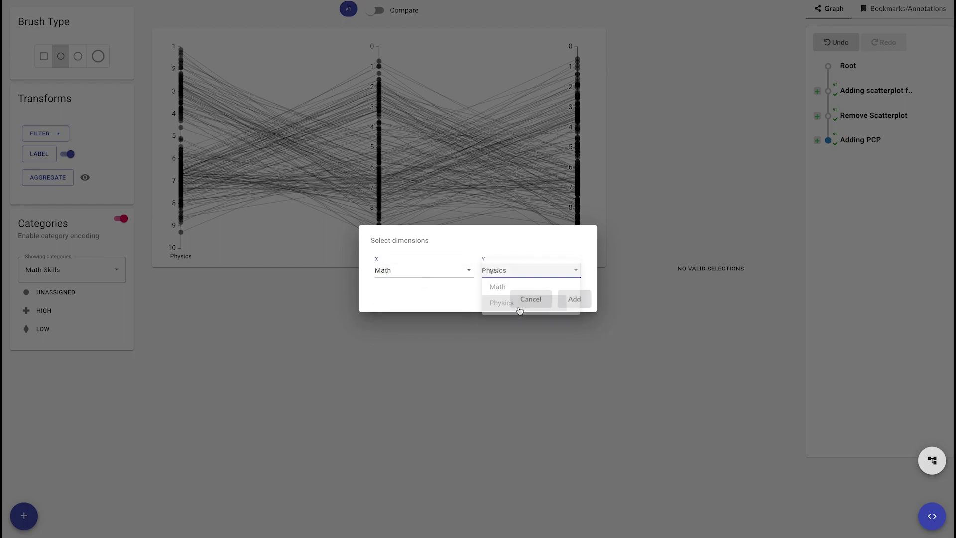
pyautogui.click(576, 299)
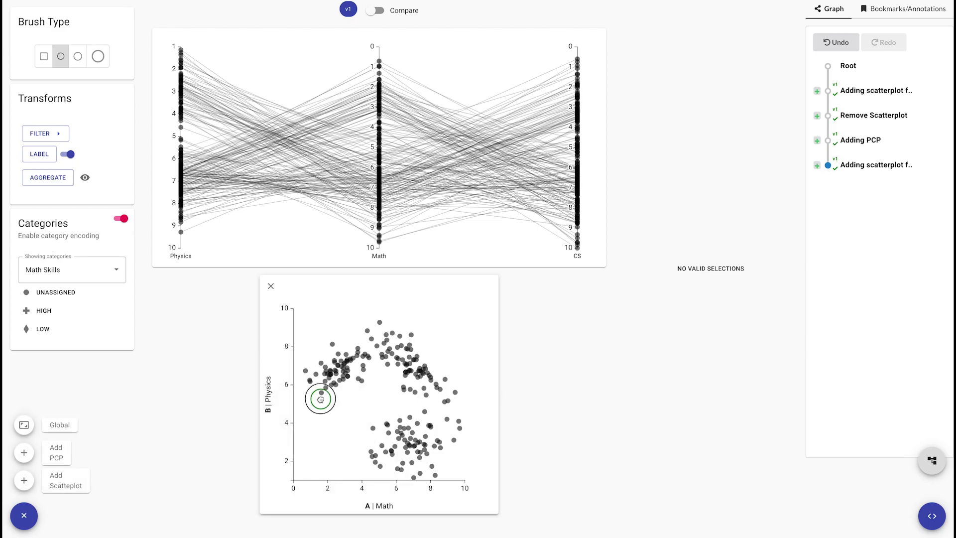
# Brush the upper-left cluster of about 60 points and apply the top-ranked cluster prediction
pyautogui.moveTo(321, 399)
pyautogui.mouseDown()
pyautogui.moveTo(356, 365)
pyautogui.moveTo(320, 376)
pyautogui.moveTo(324, 358)
pyautogui.moveTo(352, 351)
pyautogui.moveTo(351, 376)
pyautogui.moveTo(308, 372)
pyautogui.moveTo(320, 352)
pyautogui.mouseUp()
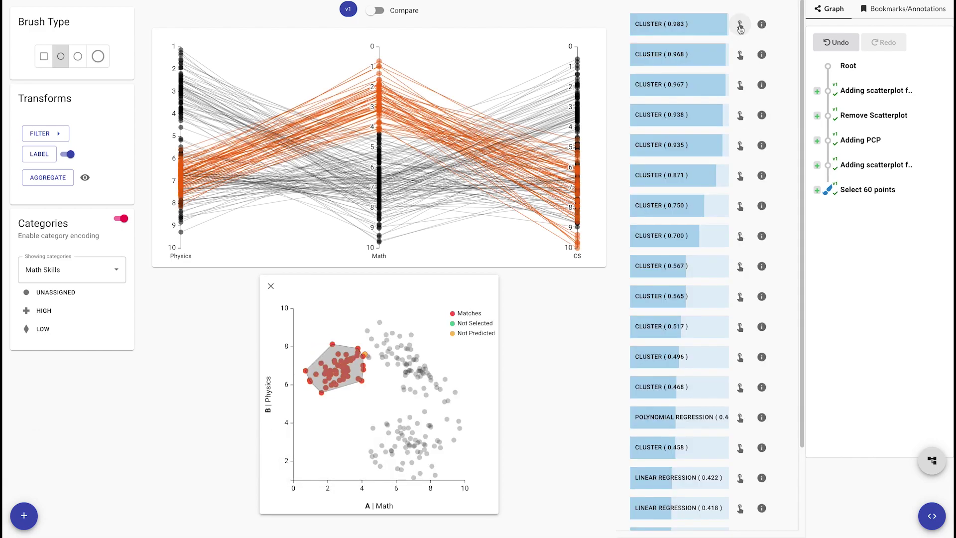
pyautogui.click(740, 24)
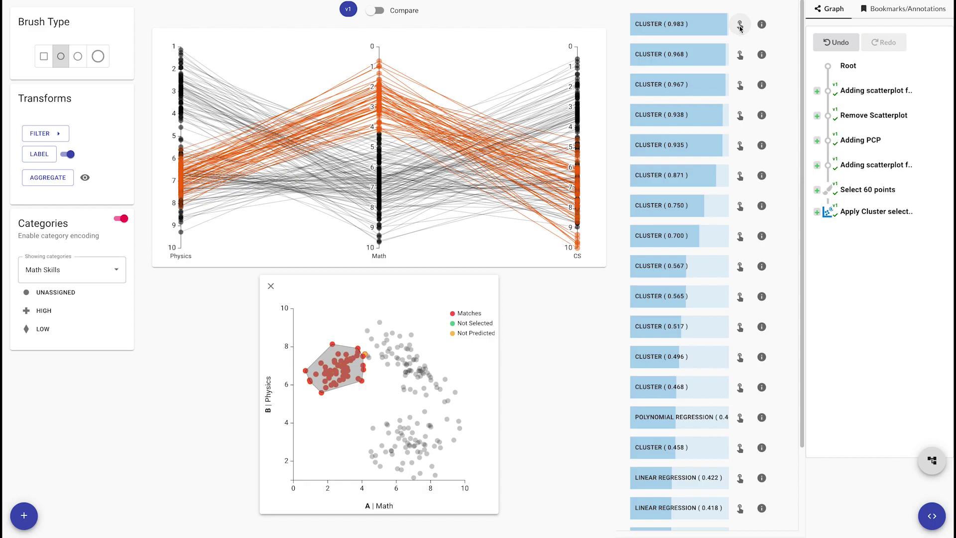
# Filter out the selection, then brush the middle points and label them 'All Rounders'
pyautogui.click(63, 135)
pyautogui.click(84, 152)
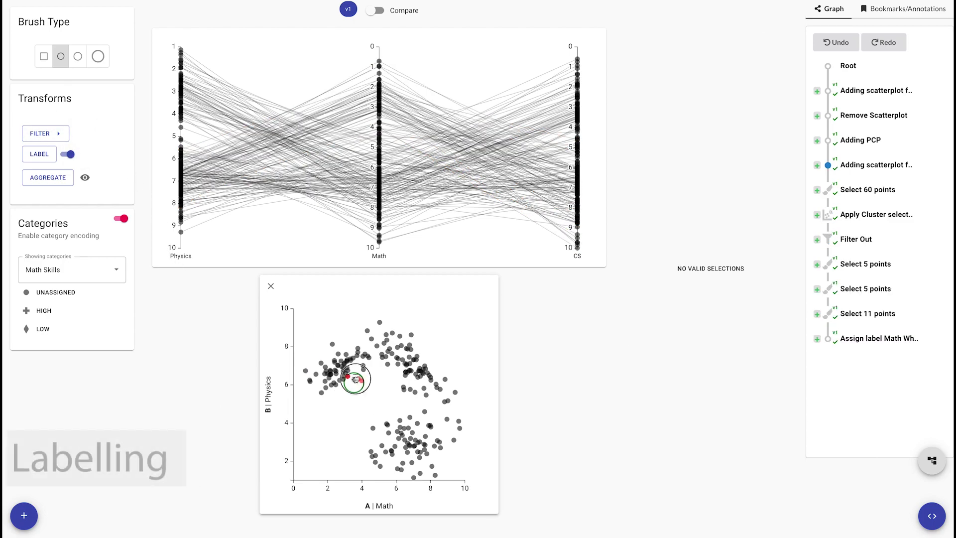
pyautogui.moveTo(352, 376)
pyautogui.mouseDown()
pyautogui.moveTo(373, 369)
pyautogui.moveTo(405, 381)
pyautogui.moveTo(388, 426)
pyautogui.mouseUp()
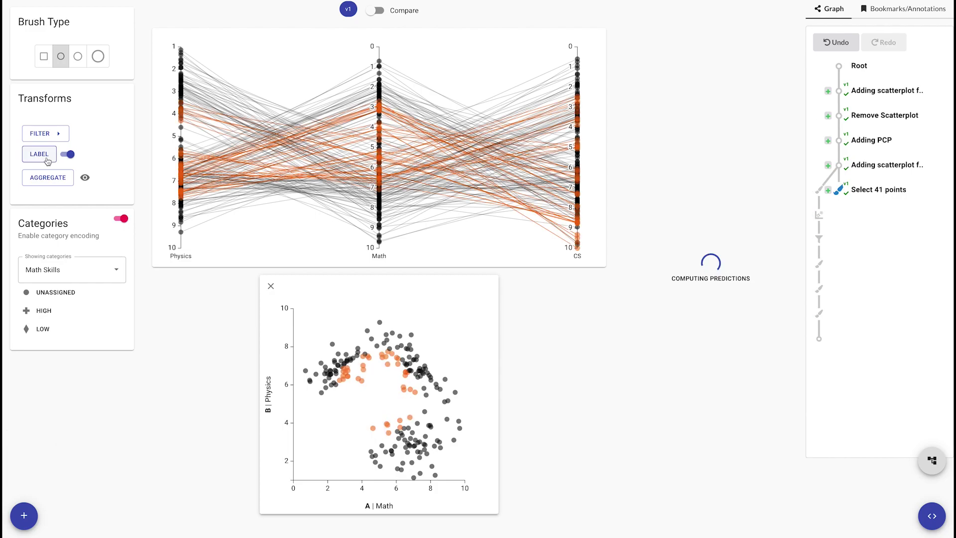
pyautogui.click(39, 154)
pyautogui.write('All Rounders')
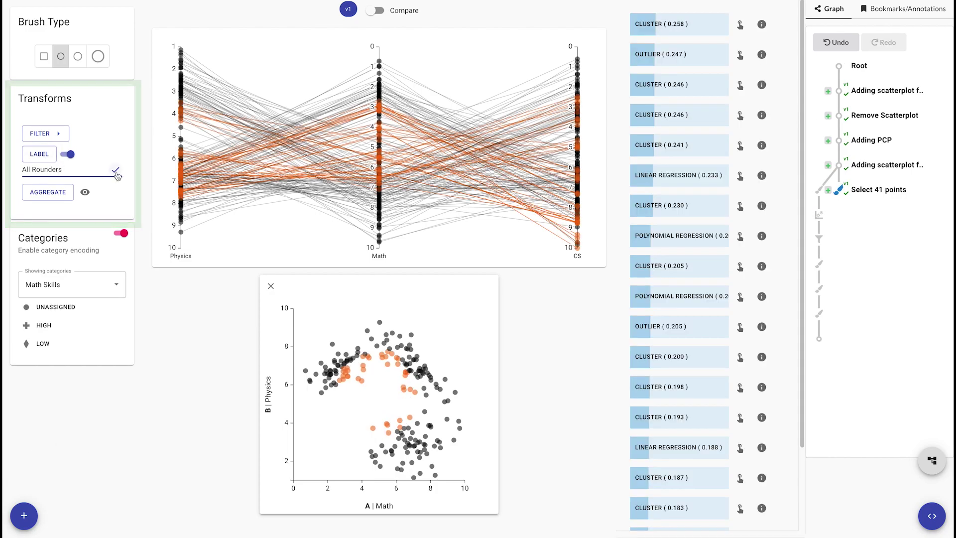
pyautogui.click(116, 170)
# Undo the label, then categorize all points with Math above 5 as HIGH
pyautogui.hotkey('ctrl', 'z')
pyautogui.hotkey('ctrl', 'z')
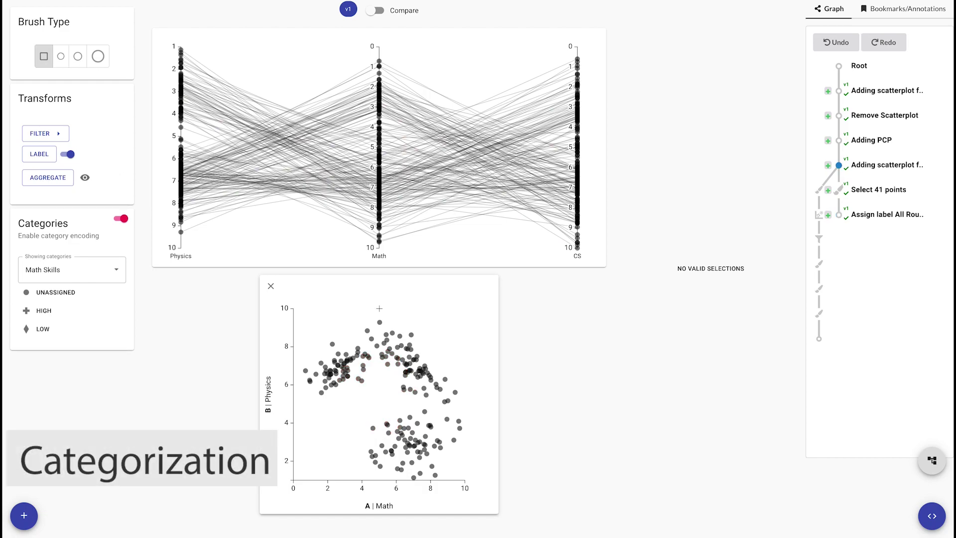
pyautogui.moveTo(380, 309); pyautogui.dragTo(486, 501)
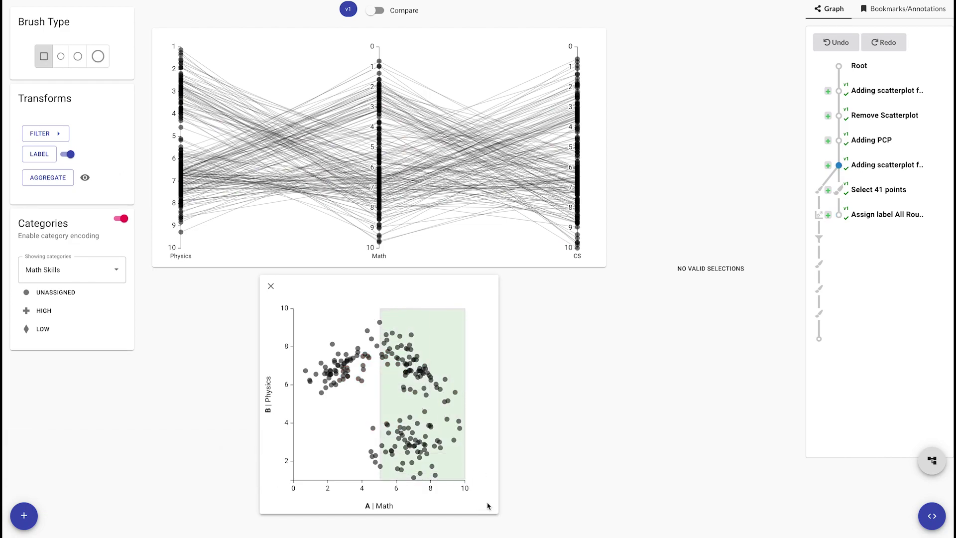
pyautogui.click(52, 312)
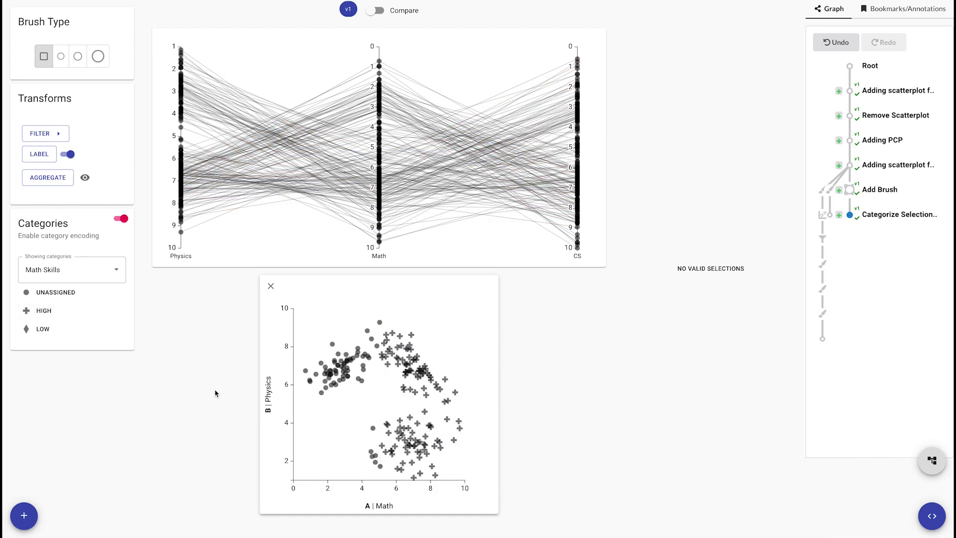
# Undo the category, apply the top cluster prediction, and aggregate the selection as 'Physics'
pyautogui.hotkey('ctrl', 'z')
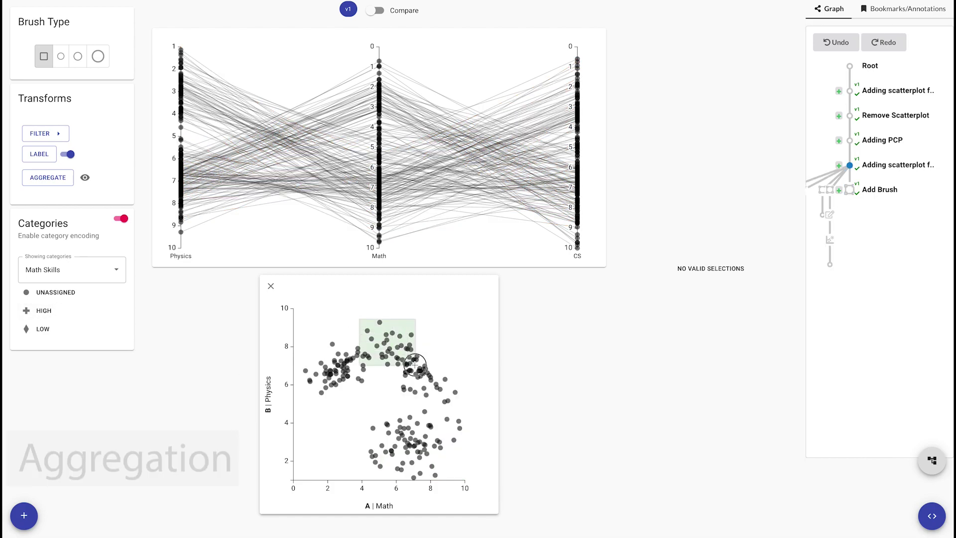
pyautogui.click(741, 24)
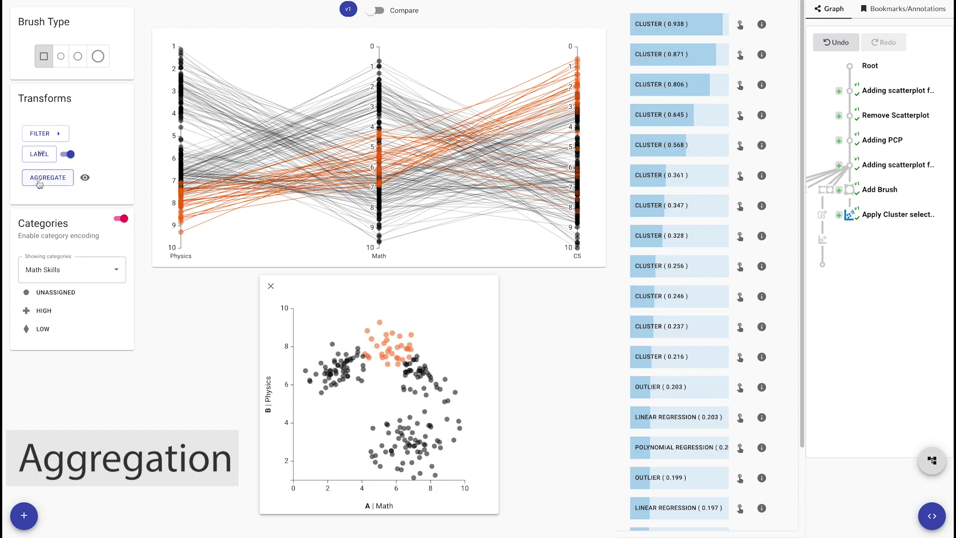
pyautogui.click(48, 177)
pyautogui.write('Physci')
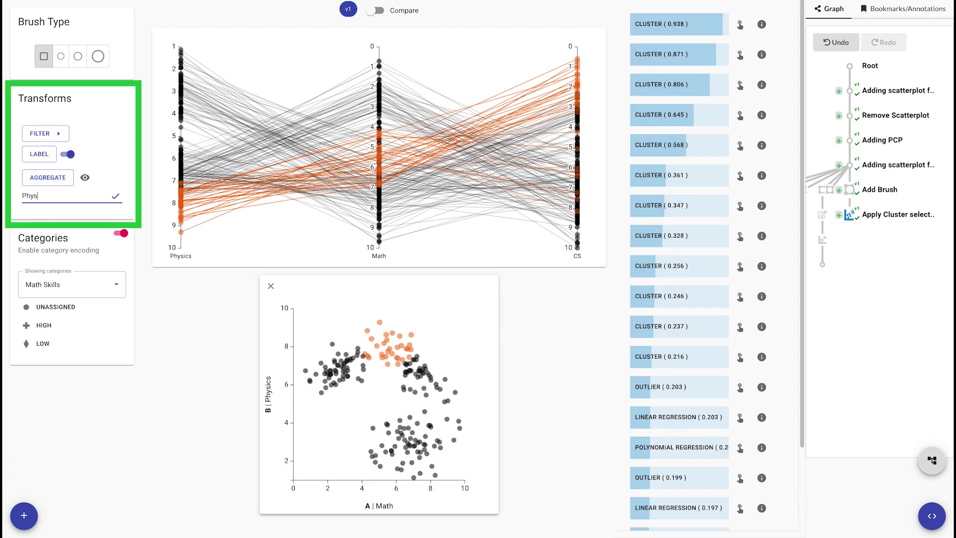
pyautogui.press('BackSpace')
pyautogui.press('BackSpace')
pyautogui.write('ics')
pyautogui.press('Return')
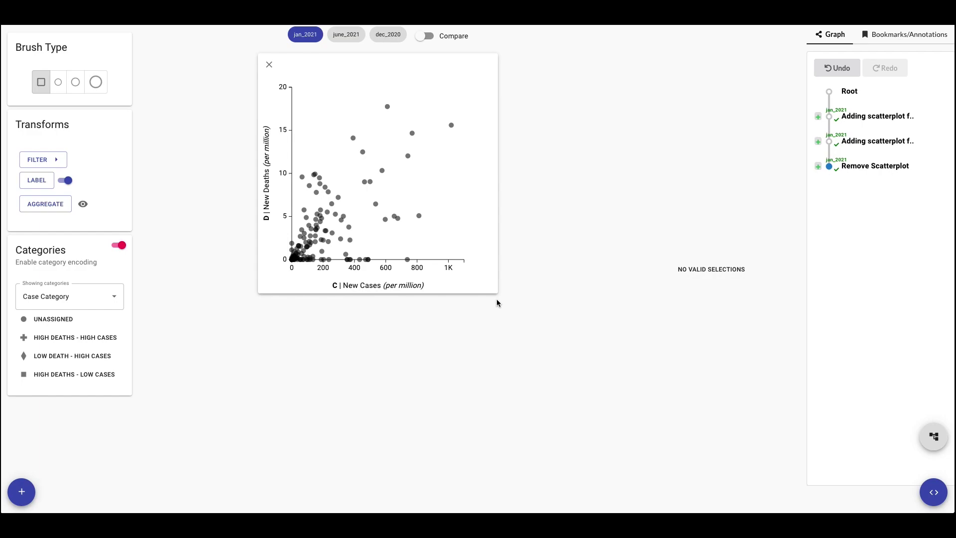
# Circle-brush the upper-right high-case, high-death outliers and apply the top outlier prediction (0.933)
pyautogui.click(75, 82)
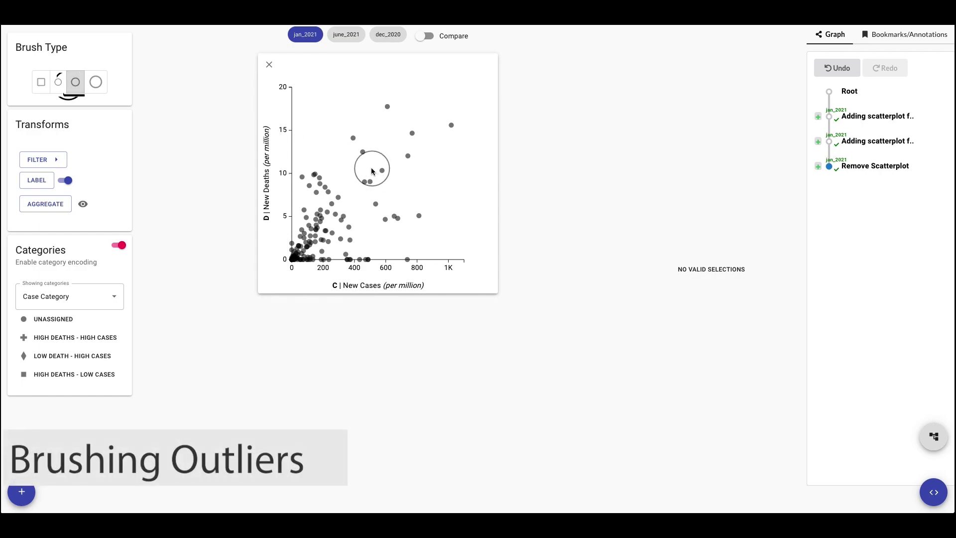
pyautogui.moveTo(373, 165)
pyautogui.mouseDown()
pyautogui.moveTo(384, 210)
pyautogui.moveTo(421, 213)
pyautogui.moveTo(447, 131)
pyautogui.moveTo(383, 163)
pyautogui.moveTo(344, 143)
pyautogui.moveTo(381, 118)
pyautogui.moveTo(409, 173)
pyautogui.moveTo(438, 198)
pyautogui.mouseUp()
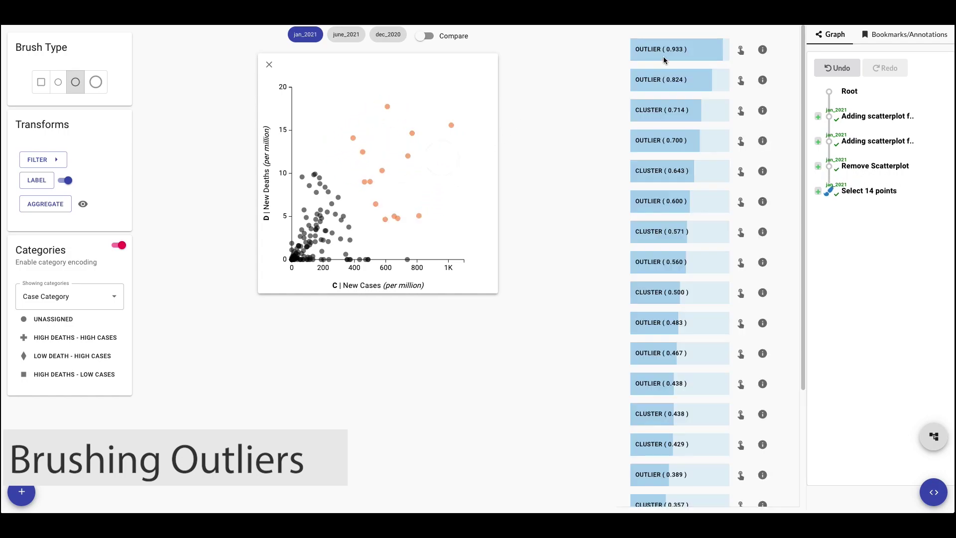
pyautogui.moveTo(681, 59)
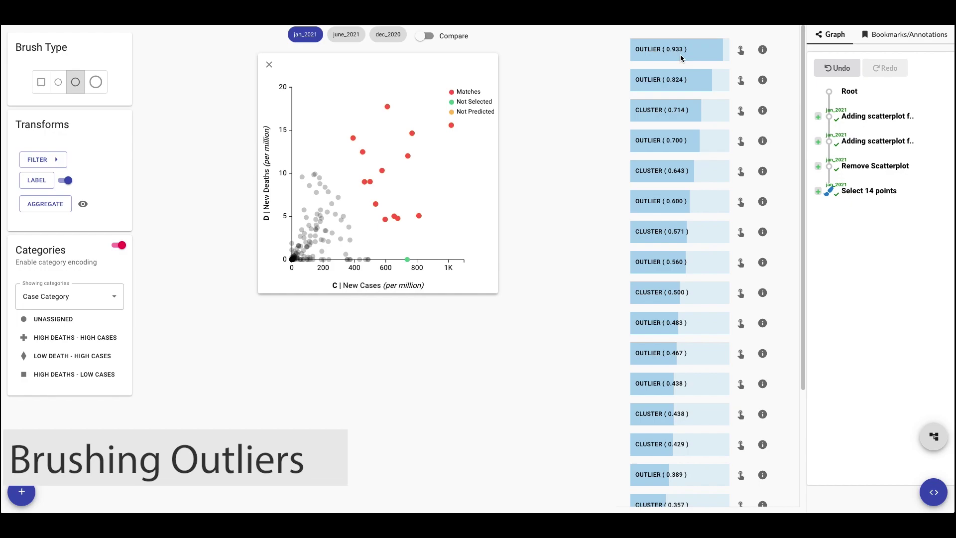
pyautogui.click(741, 50)
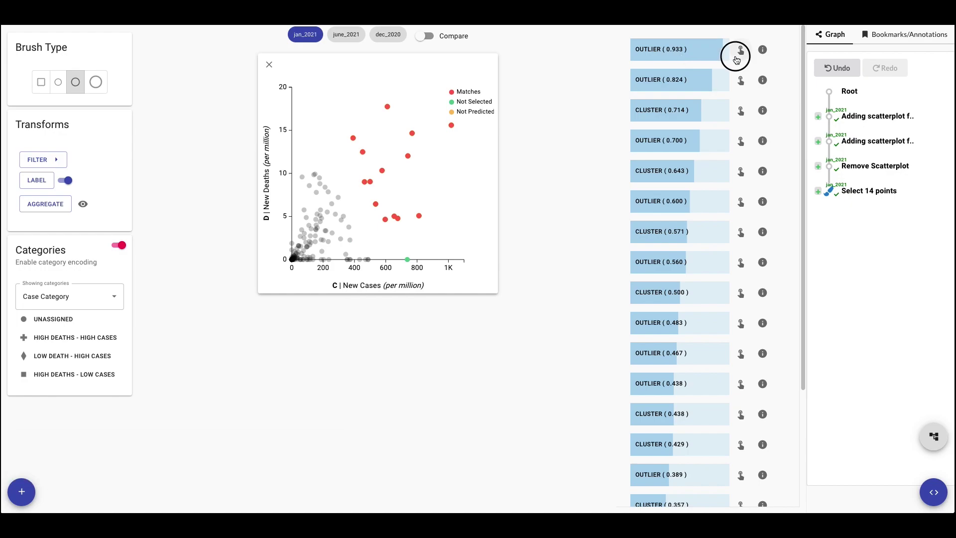
# Keep only the selected outliers and categorize the highest-death points as HIGH DEATHS - HIGH CASES
pyautogui.click(60, 164)
pyautogui.click(77, 159)
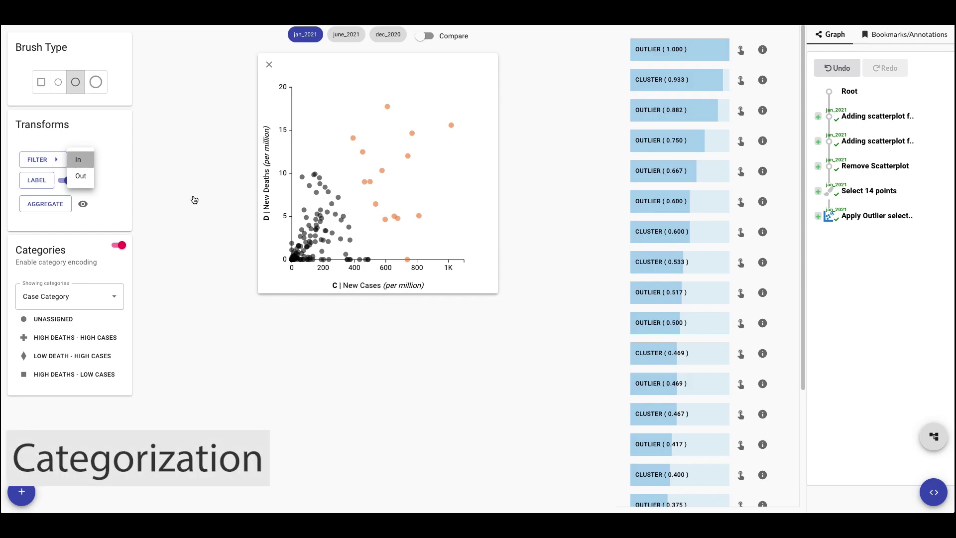
pyautogui.moveTo(379, 184); pyautogui.dragTo(496, 66)
pyautogui.click(102, 339)
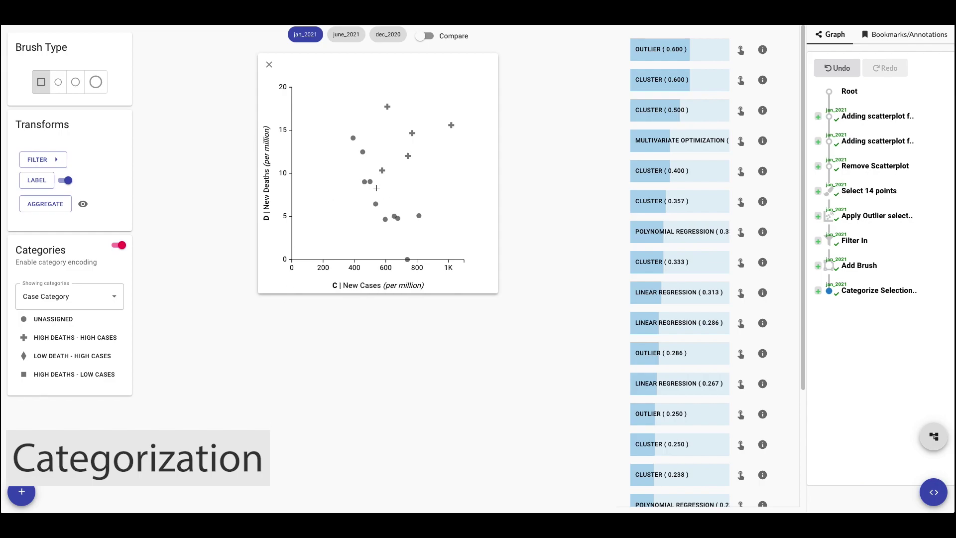
# Categorize lower-right points LOW DEATH - HIGH CASES, upper-left HIGH DEATHS - LOW CASES, then show dec_2020
pyautogui.moveTo(367, 185); pyautogui.dragTo(465, 263)
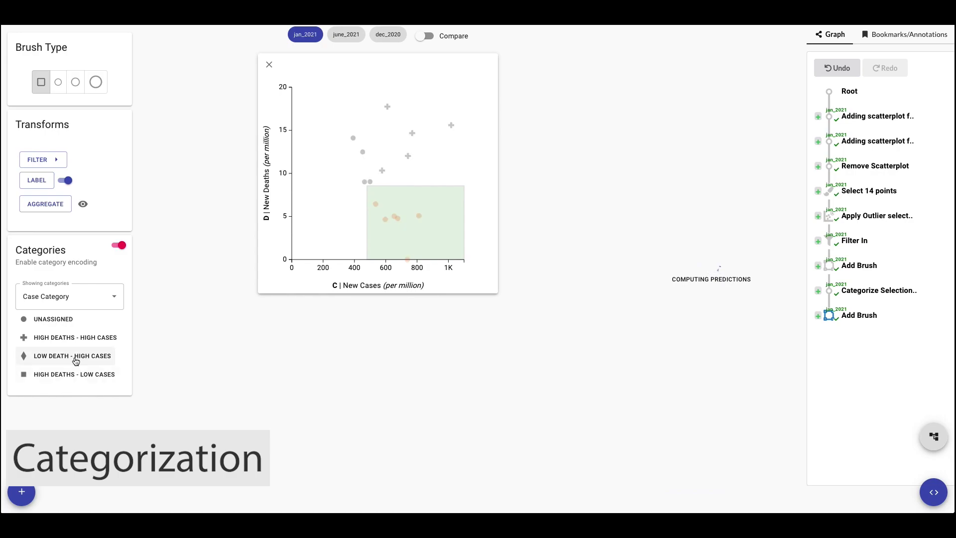
pyautogui.click(72, 356)
pyautogui.moveTo(290, 85); pyautogui.dragTo(378, 196)
pyautogui.click(65, 376)
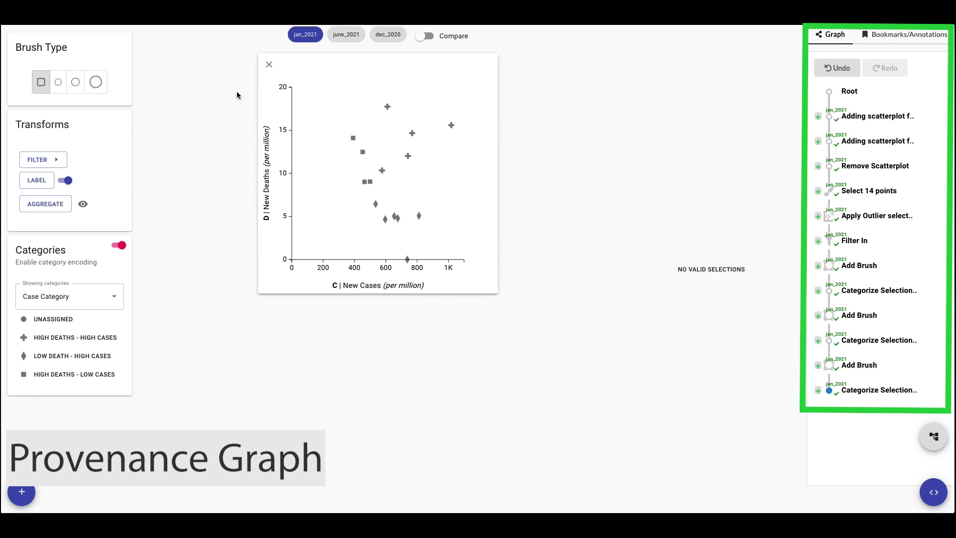
pyautogui.click(393, 39)
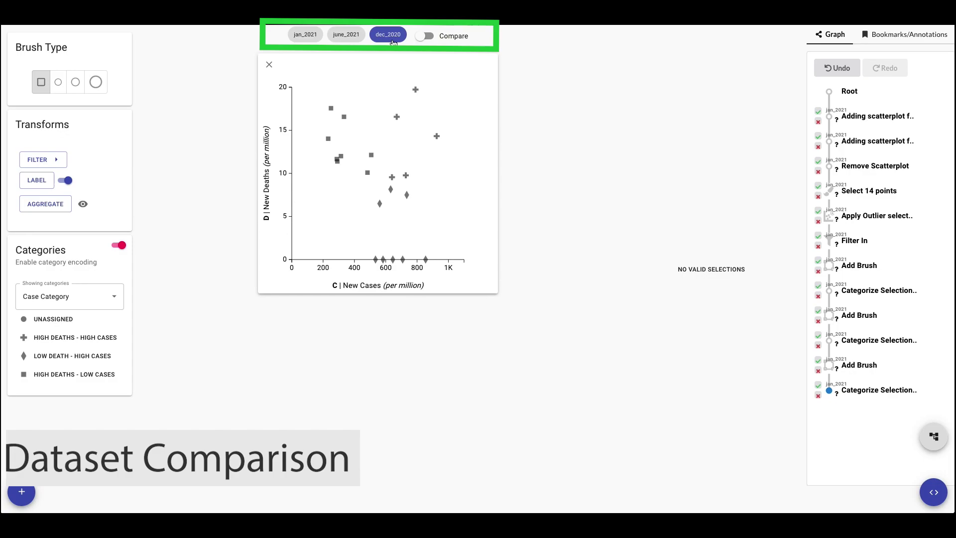
# Approve all twelve history nodes, from the last Categorize Selection up to the first Adding scatterplot
pyautogui.click(818, 385)
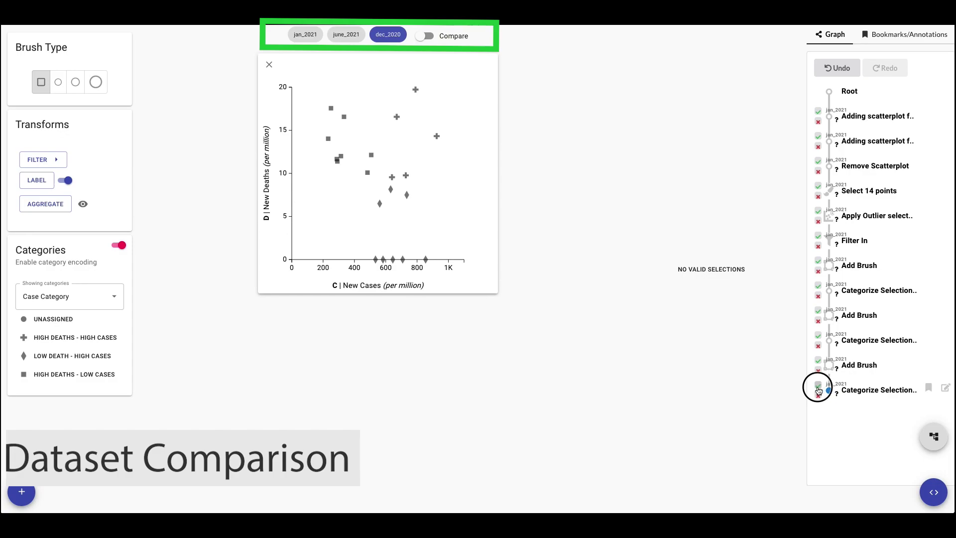
pyautogui.click(818, 360)
pyautogui.click(818, 336)
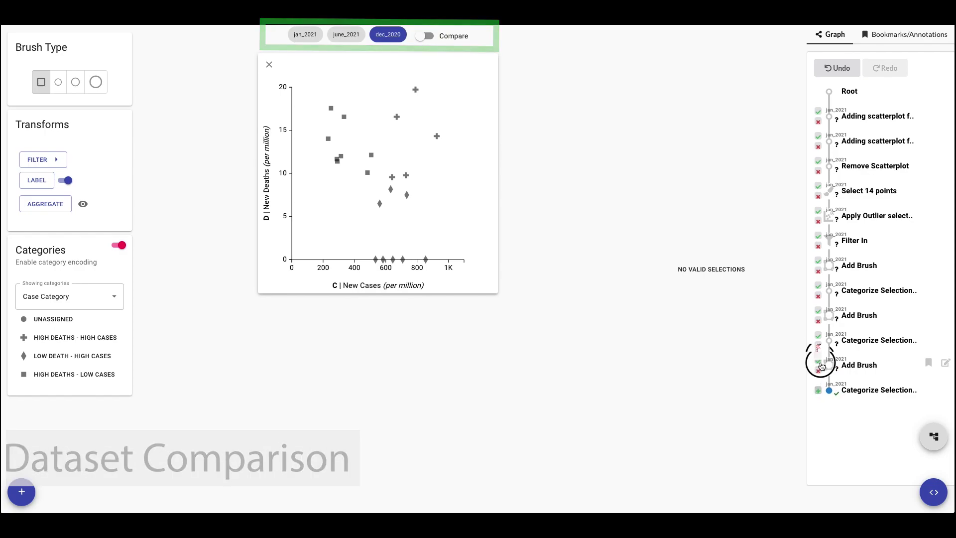
pyautogui.click(818, 311)
pyautogui.click(819, 286)
pyautogui.click(818, 261)
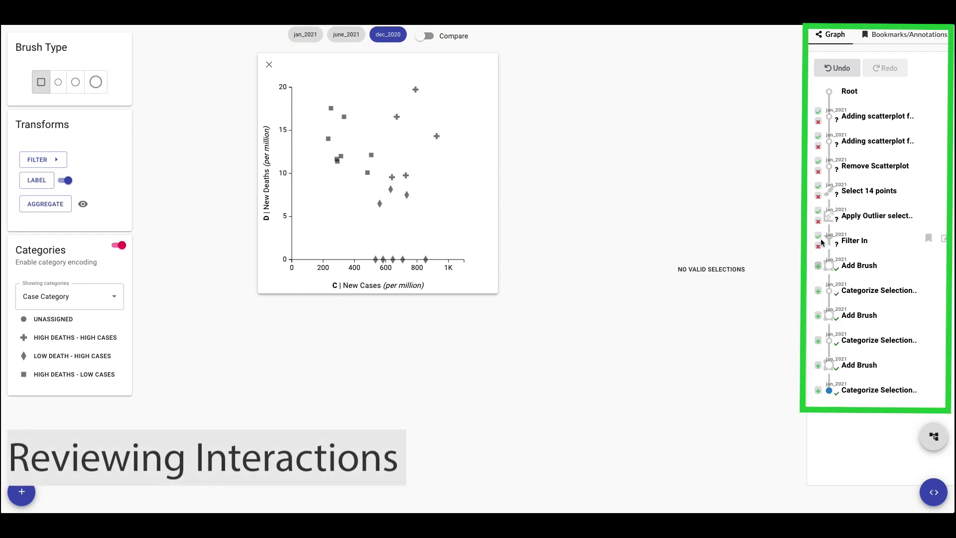
pyautogui.click(818, 236)
pyautogui.click(818, 210)
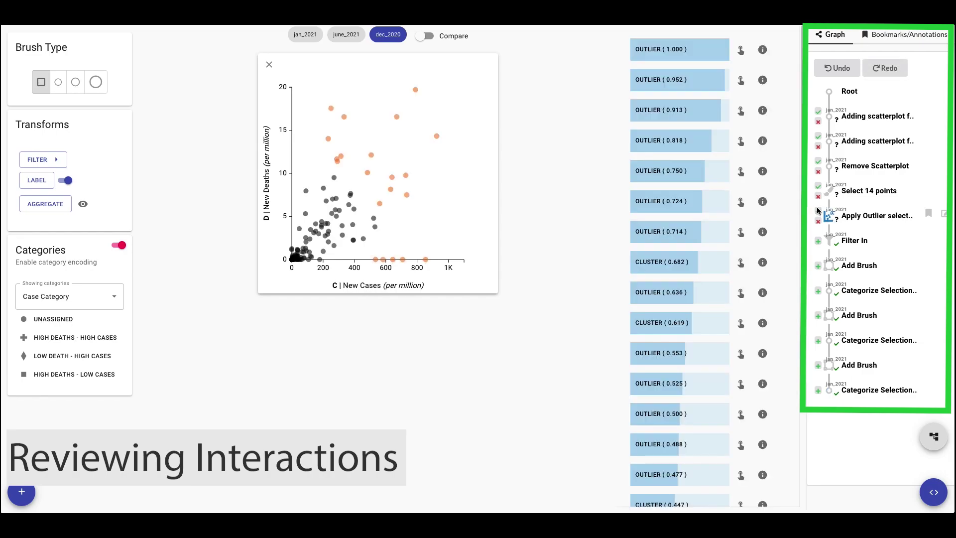
pyautogui.click(818, 186)
pyautogui.click(818, 160)
pyautogui.click(818, 136)
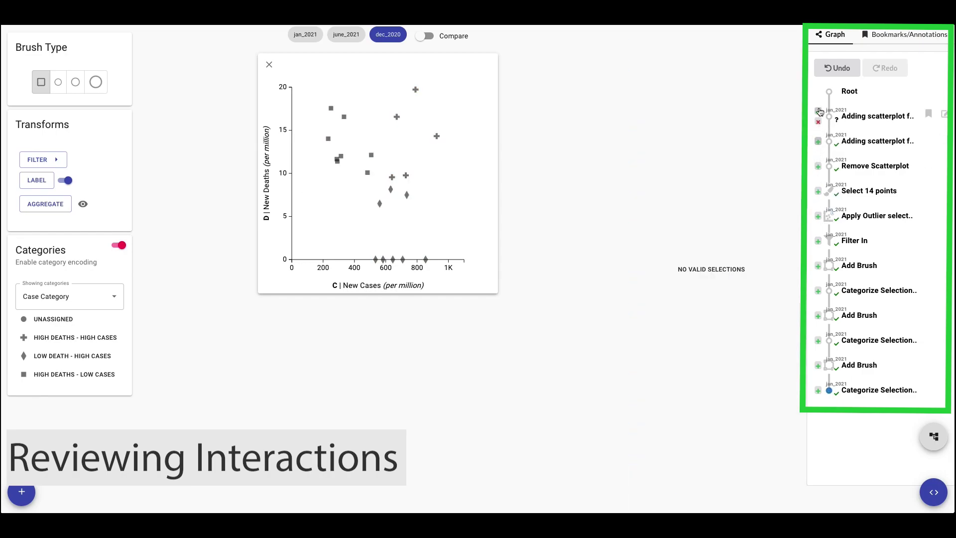
pyautogui.click(818, 111)
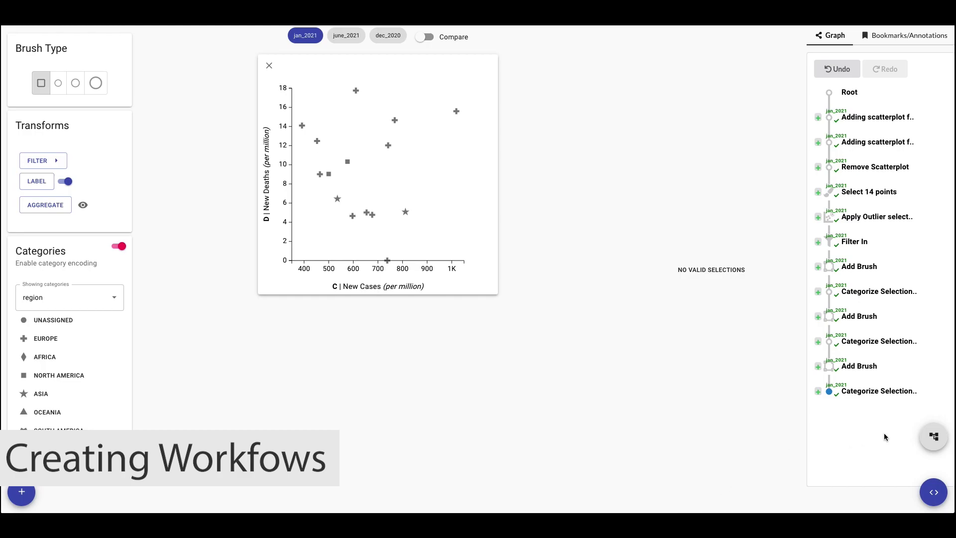
# Create a new workflow named 'Categorize Outliers'
pyautogui.click(942, 438)
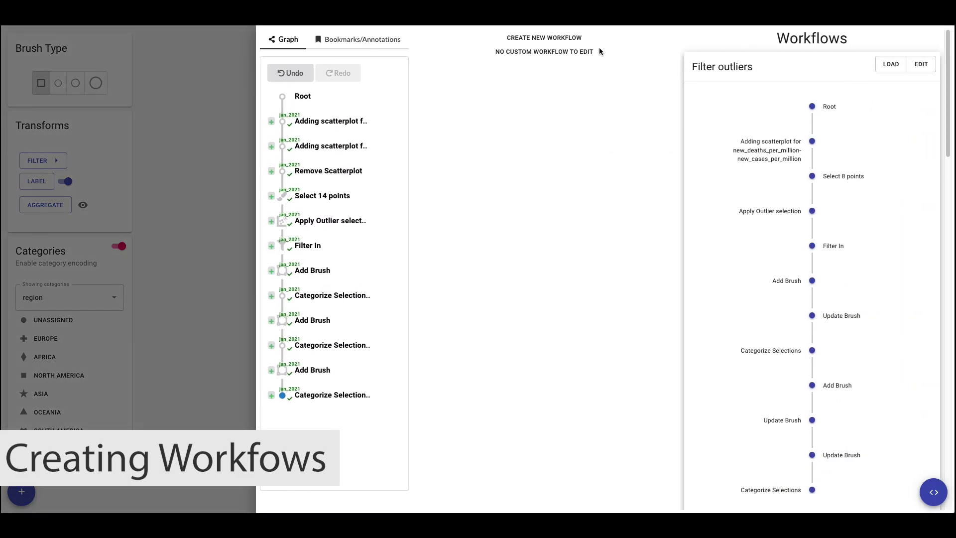
pyautogui.click(548, 35)
pyautogui.click(521, 65)
pyautogui.write('Categorize Outliers')
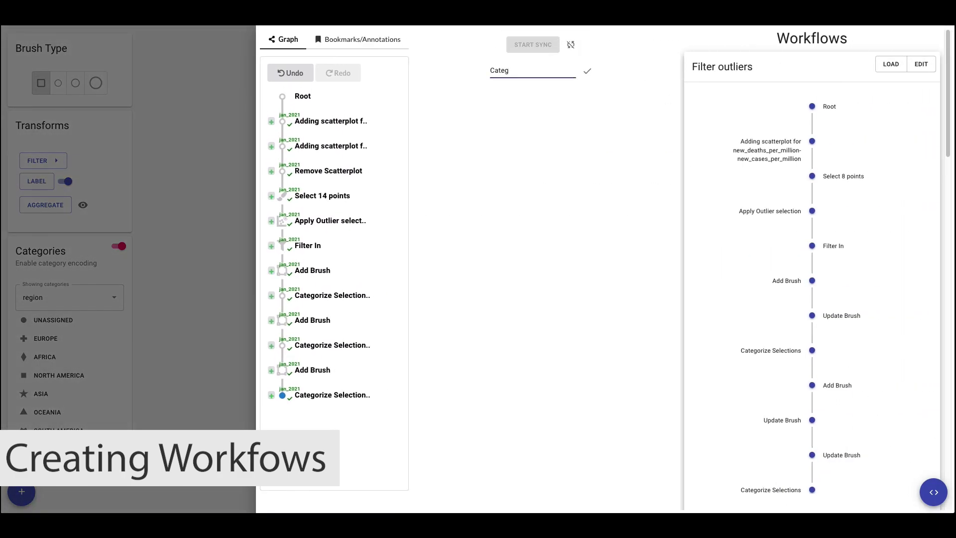
pyautogui.click(587, 72)
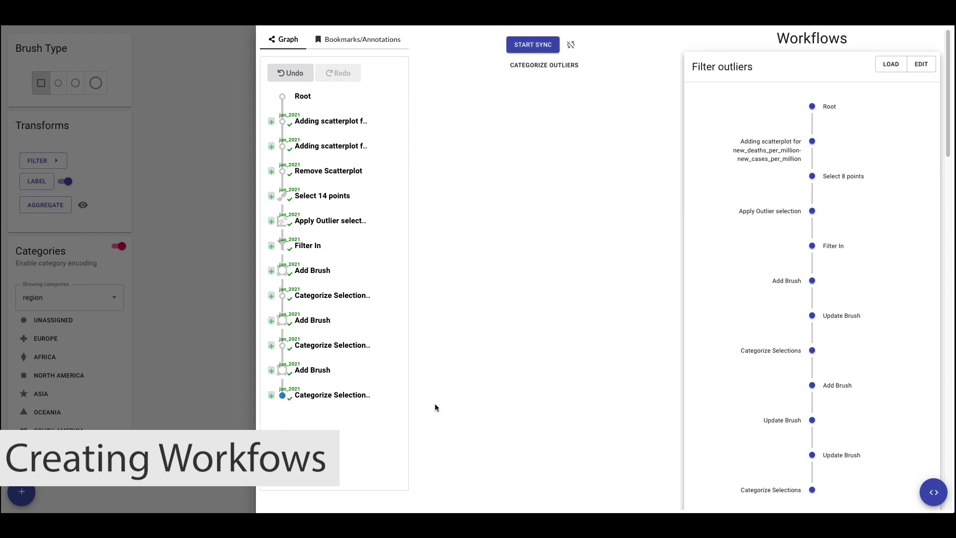
# Add the history, drop the excess_mortality scatterplot, Remove Scatterplot and Select 14 points nodes, then sync
pyautogui.click(273, 396)
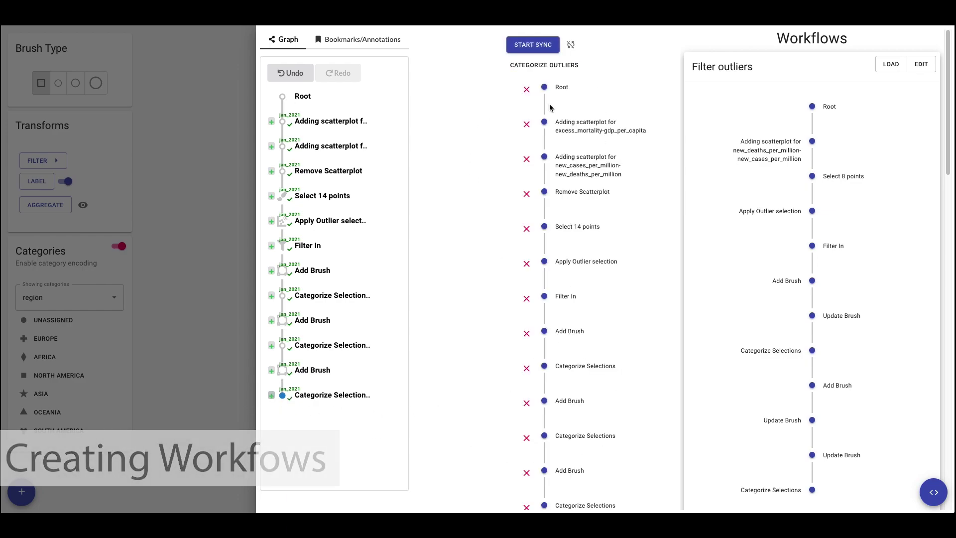
pyautogui.click(527, 125)
pyautogui.click(526, 161)
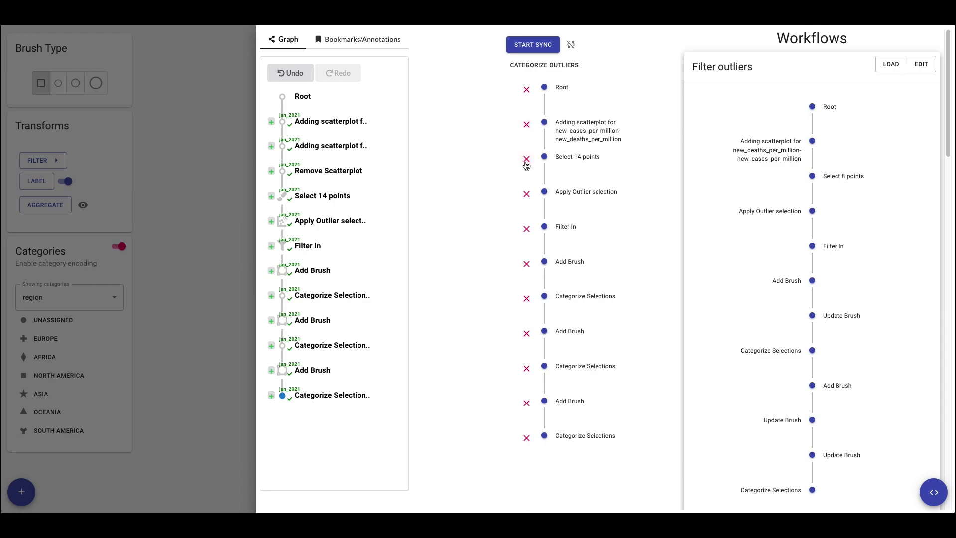
pyautogui.click(526, 160)
pyautogui.click(523, 51)
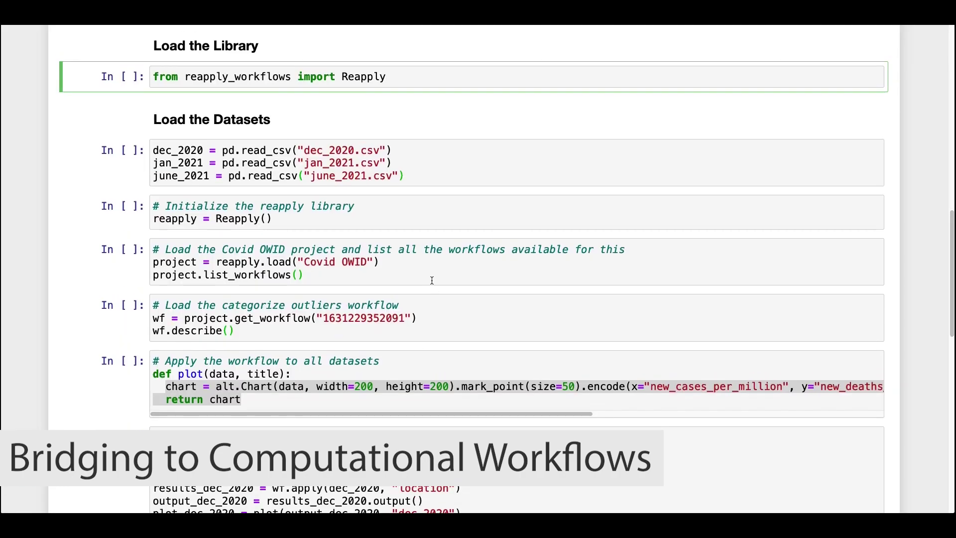
# Run the import, dataset-loading, Covid OWID workflow-listing and Categorize Outliers description cells
pyautogui.hotkey('shift', 'Return')
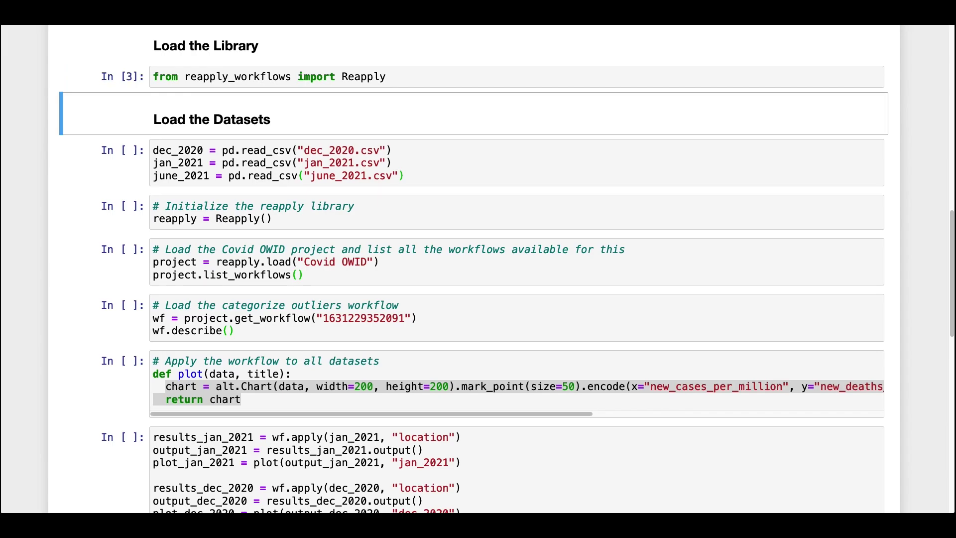
pyautogui.hotkey('shift', 'Return')
pyautogui.hotkey('shift', 'Return')
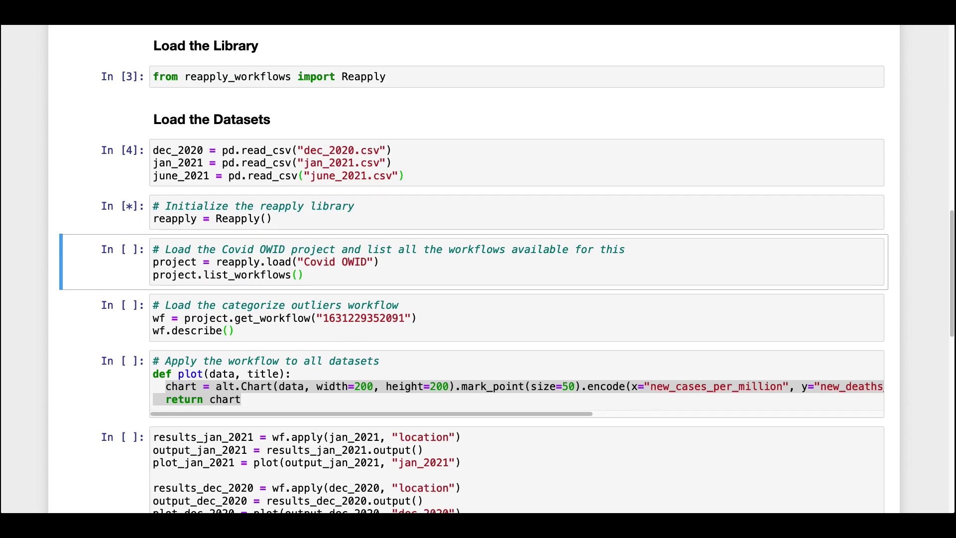
pyautogui.hotkey('shift', 'Return')
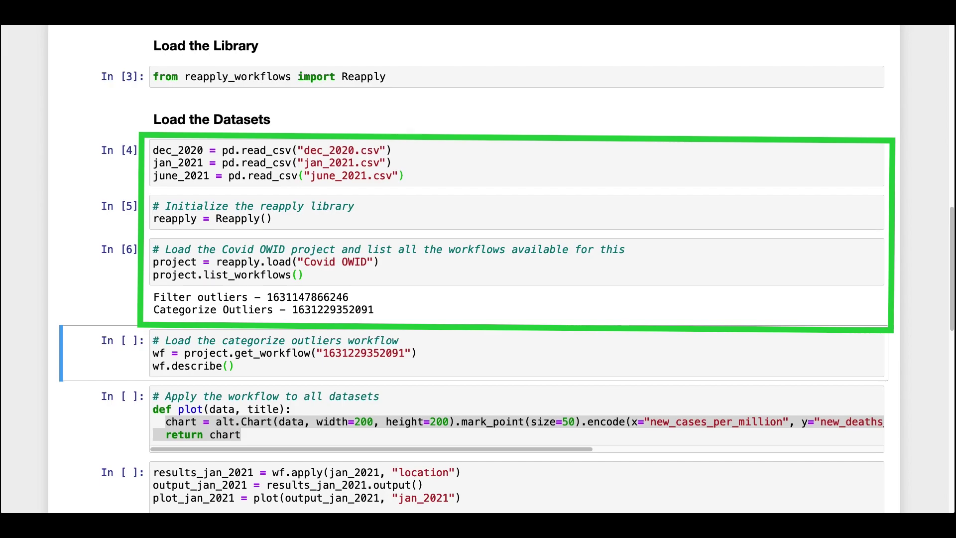
pyautogui.hotkey('shift', 'Return')
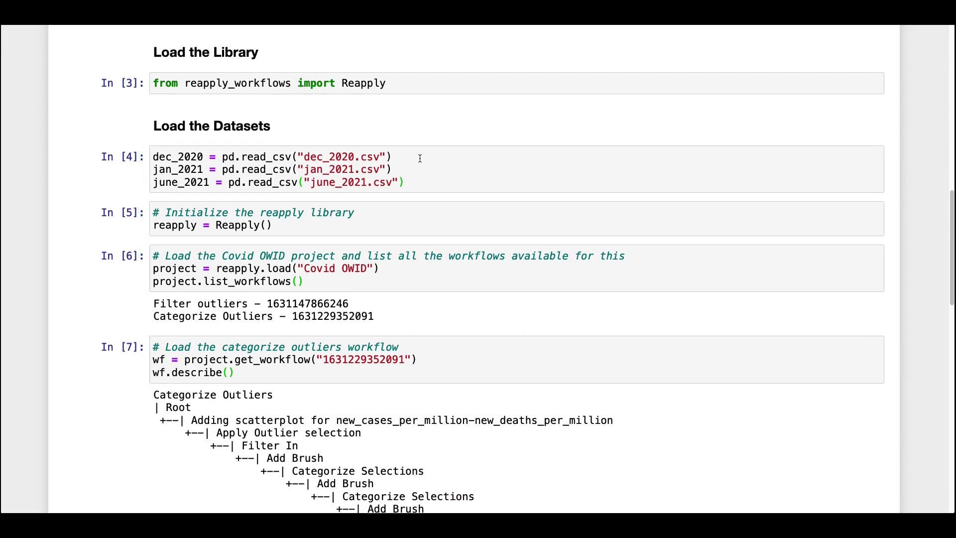
# Run the cell that defines the scatterplot plot function
pyautogui.scroll(-5, 420, 159)
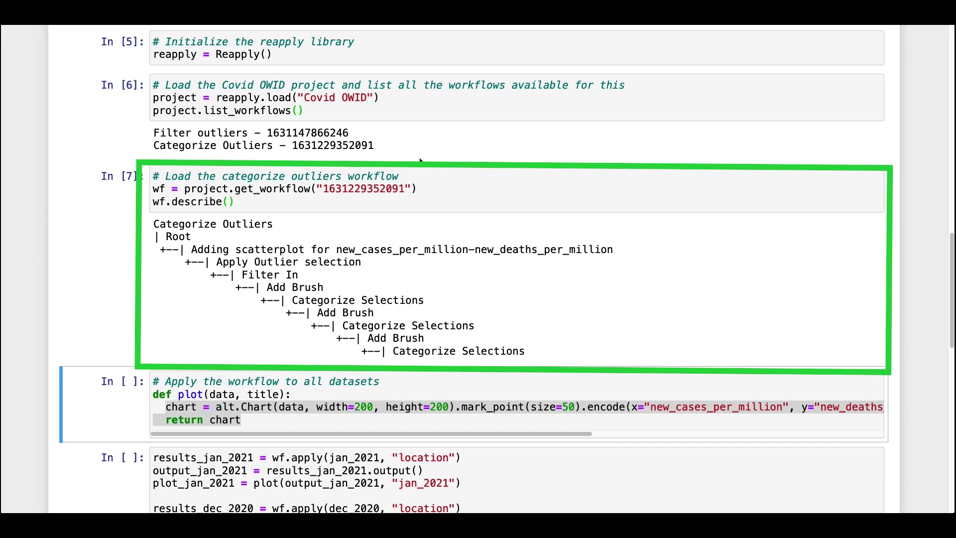
pyautogui.scroll(-1, 420, 158)
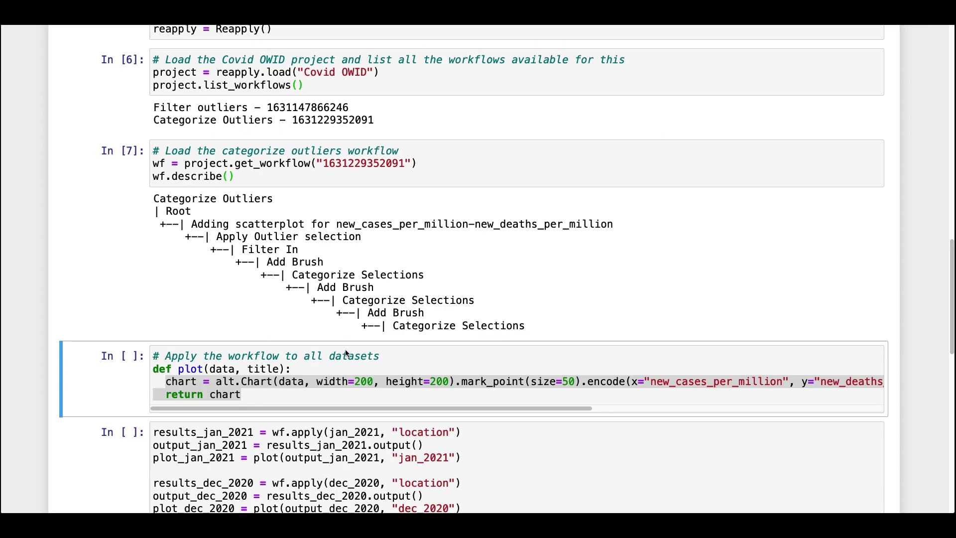
pyautogui.click(321, 389)
pyautogui.hotkey('shift', 'Return')
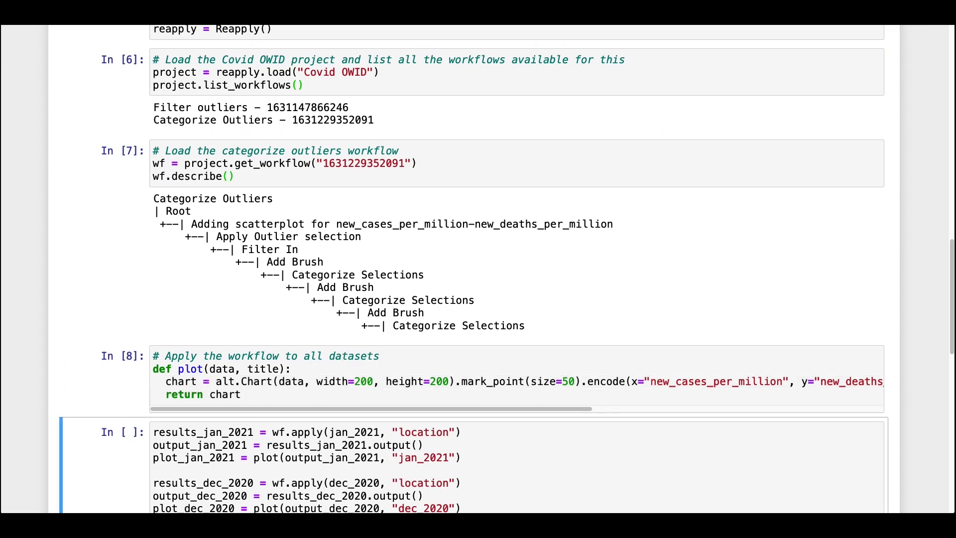
# Apply the workflow to jan_2021, dec_2020 and june_2021, drawing three categorized scatterplots
pyautogui.scroll(-8, 320, 382)
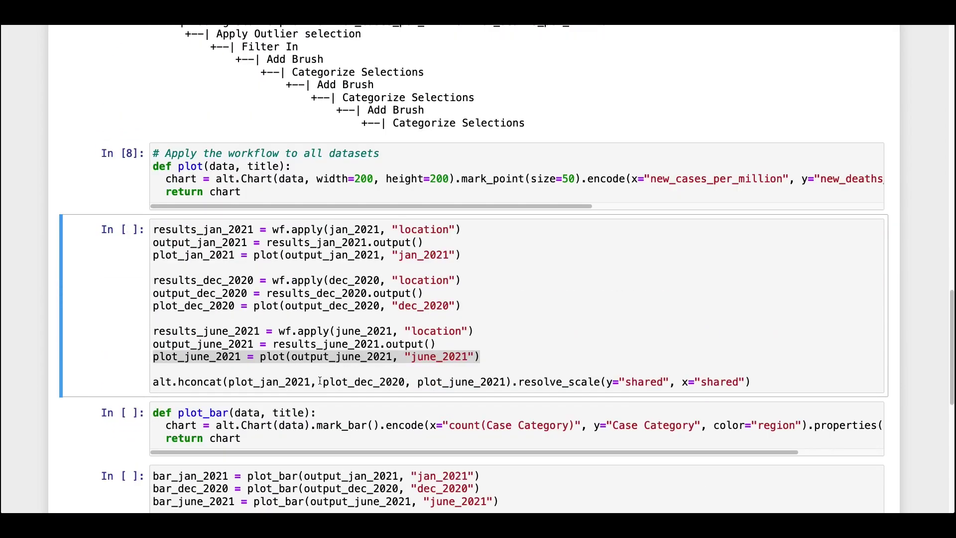
pyautogui.click(381, 318)
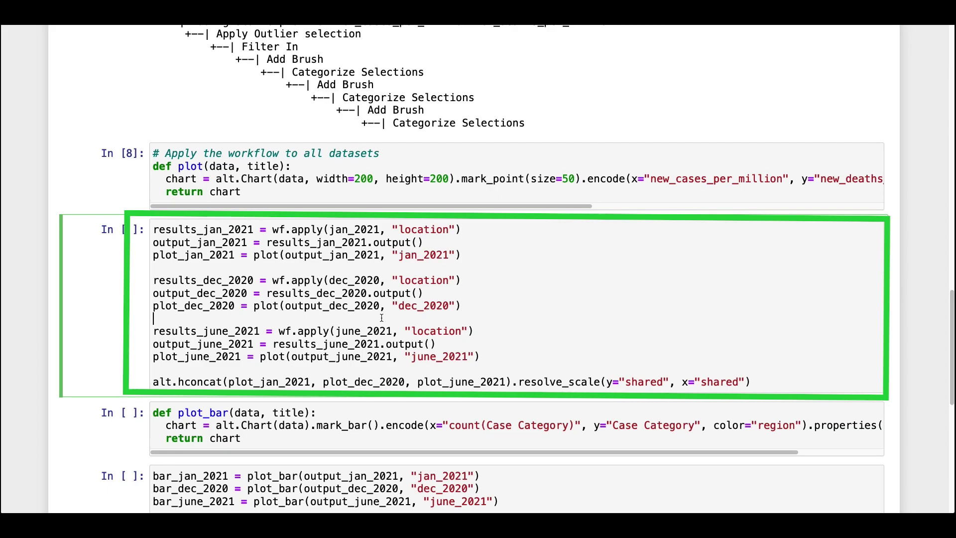
pyautogui.hotkey('shift', 'Return')
# Run the plot_bar cell to draw region-stacked bar charts for each dataset
pyautogui.scroll(-9, 381, 318)
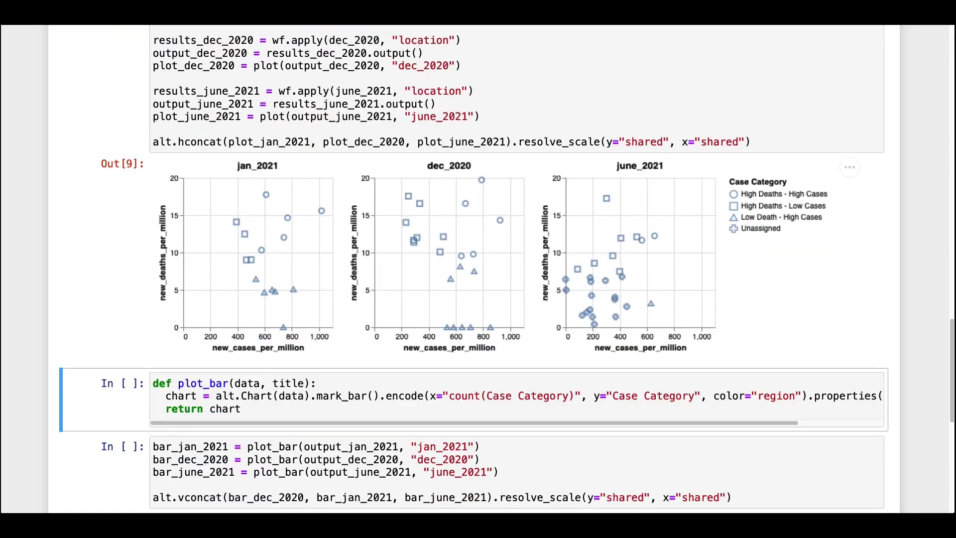
pyautogui.click(719, 399)
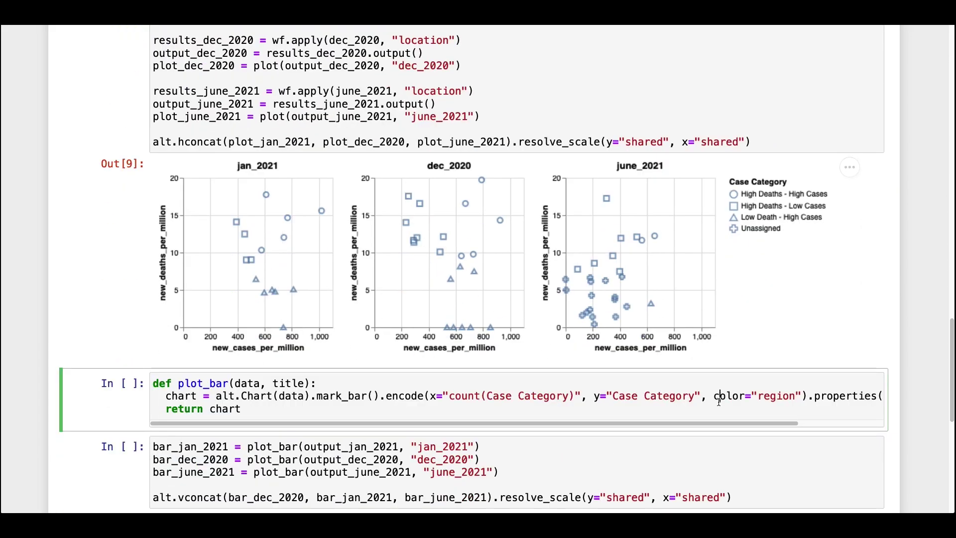
pyautogui.scroll(-4, 665, 389)
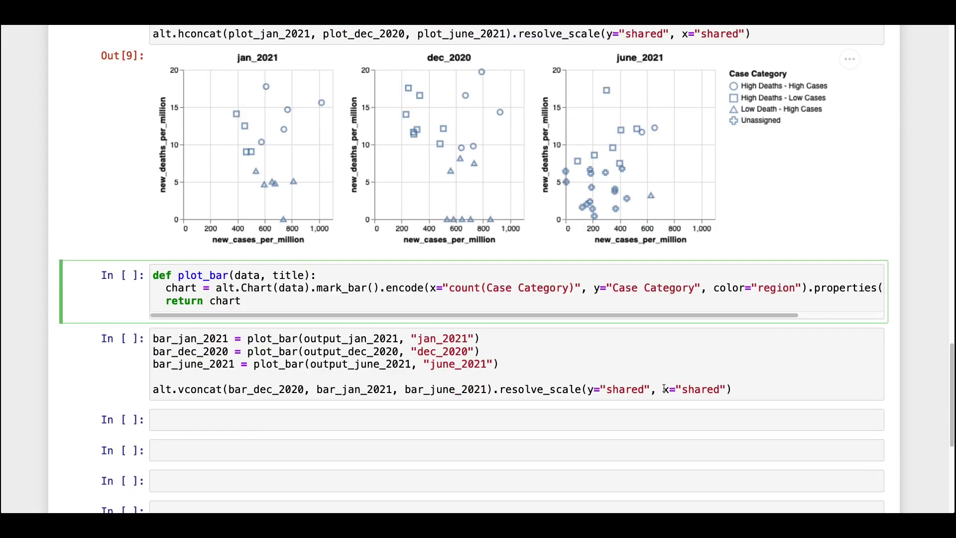
pyautogui.hotkey('shift', 'Return')
pyautogui.hotkey('shift', 'Return')
pyautogui.scroll(-7, 664, 390)
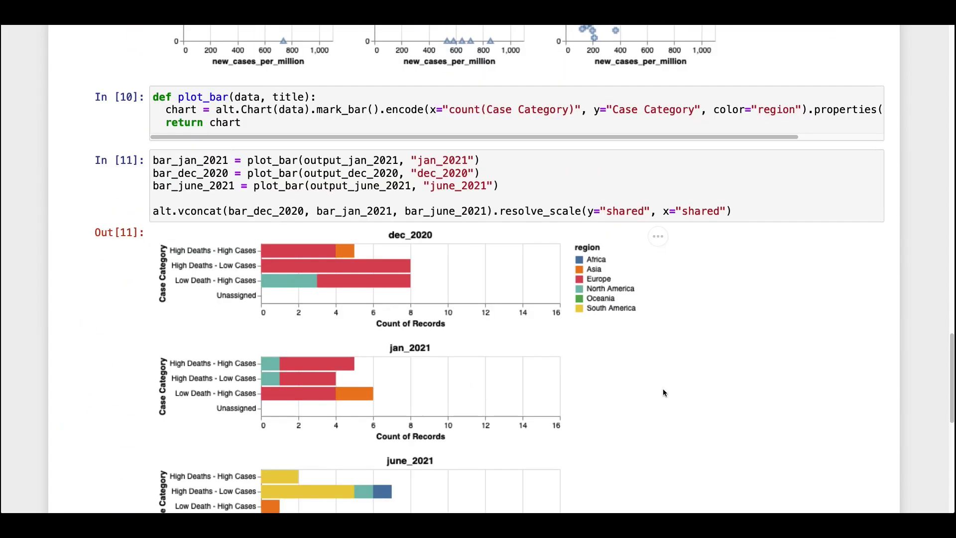
pyautogui.scroll(-6, 664, 393)
pyautogui.scroll(1, 663, 393)
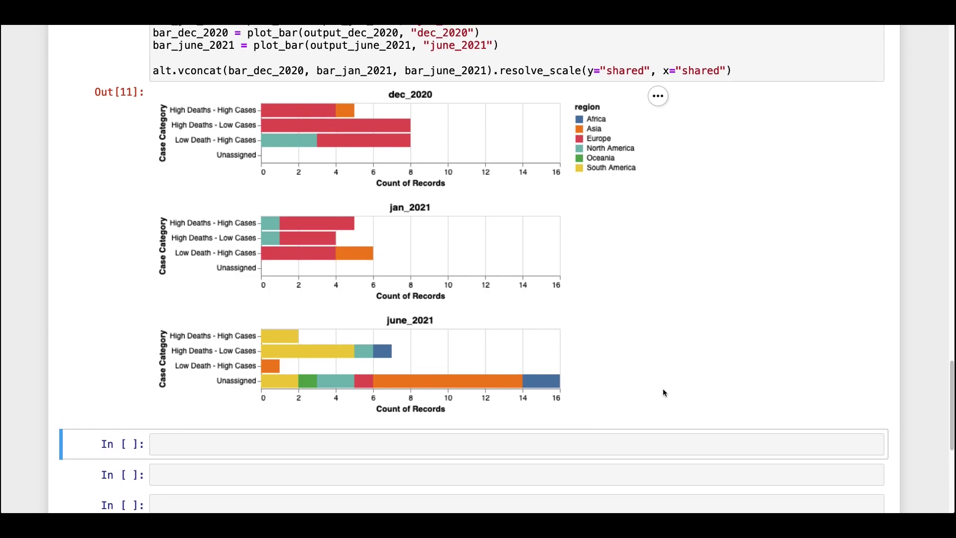